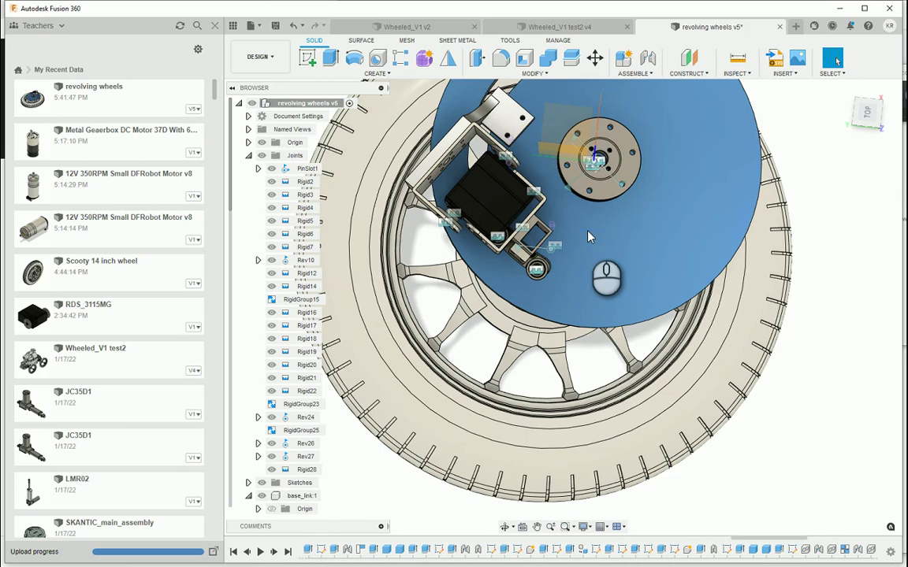
- Examine the blue base plate, the servo brake assembly and the central hub mounted above the wheel
scroll(583, 237, down, 3)
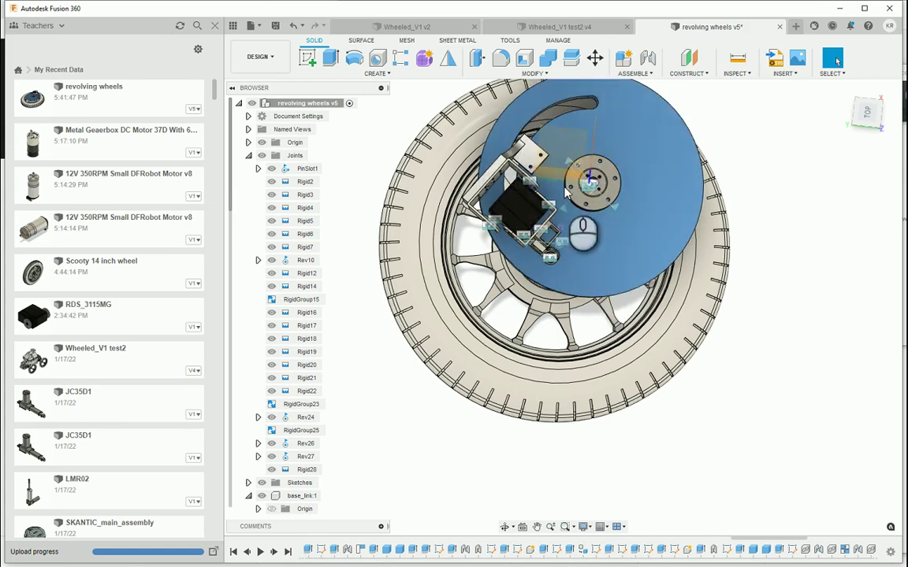
click(516, 217)
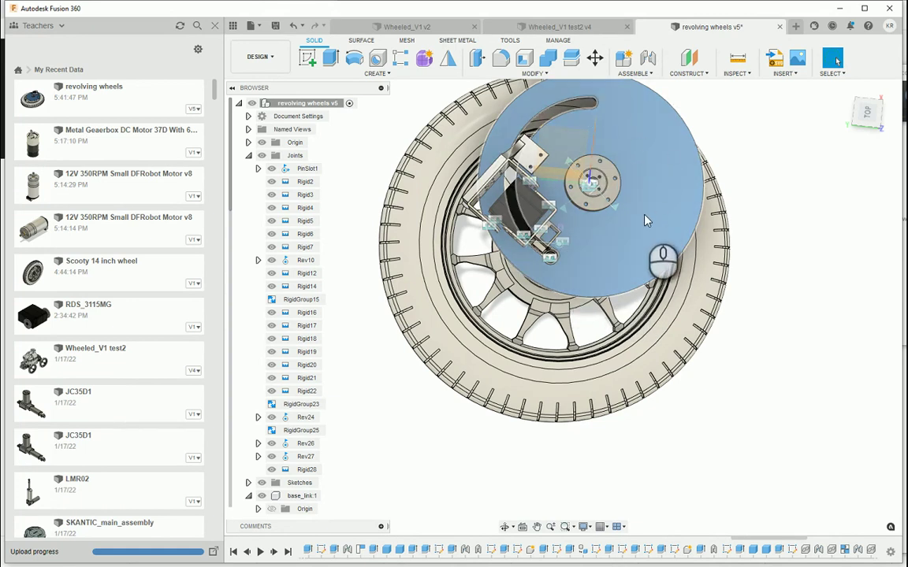
click(607, 164)
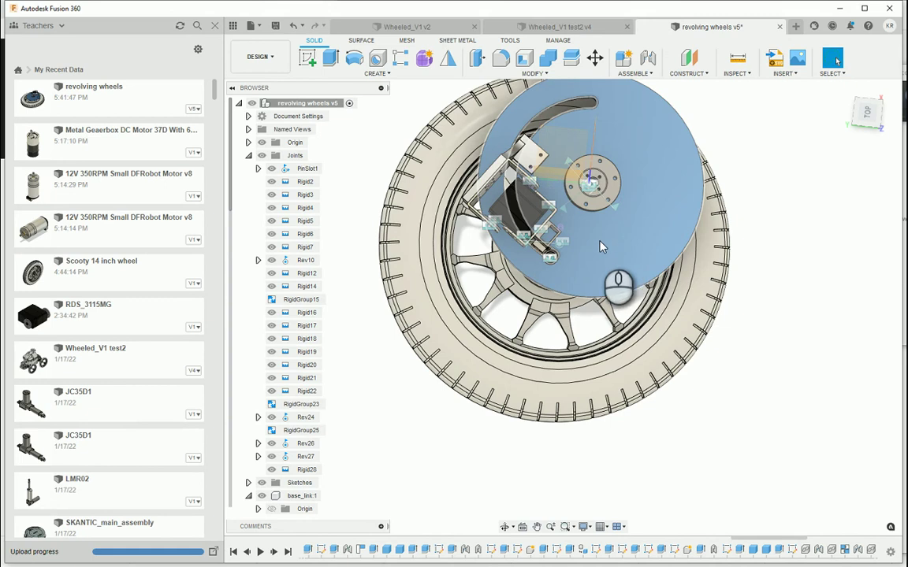
click(564, 142)
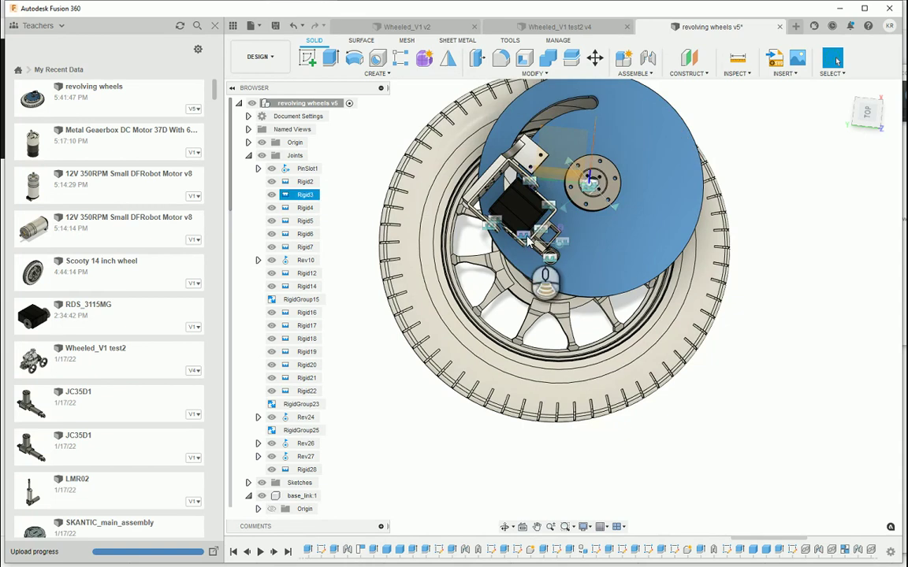
scroll(531, 241, up, 3)
scroll(353, 440, down, 1)
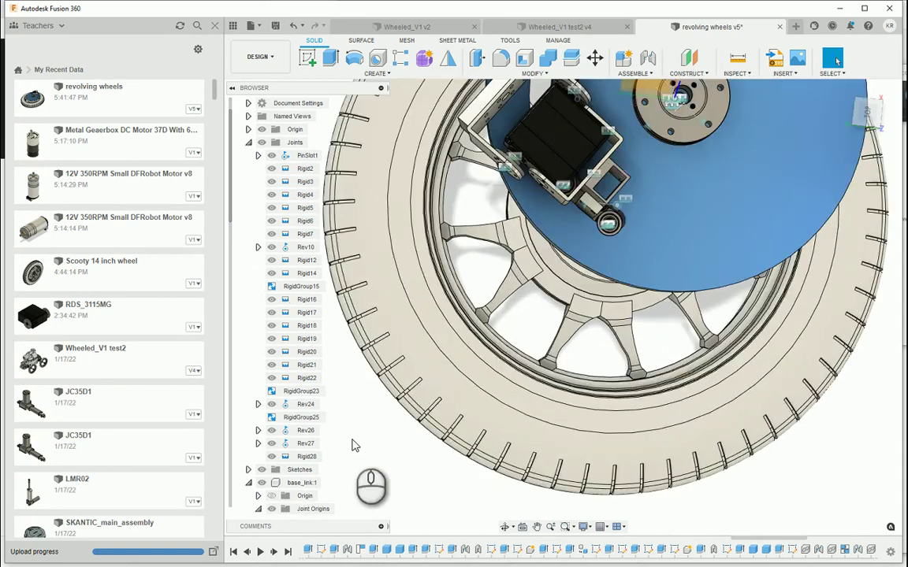
scroll(346, 441, up, 3)
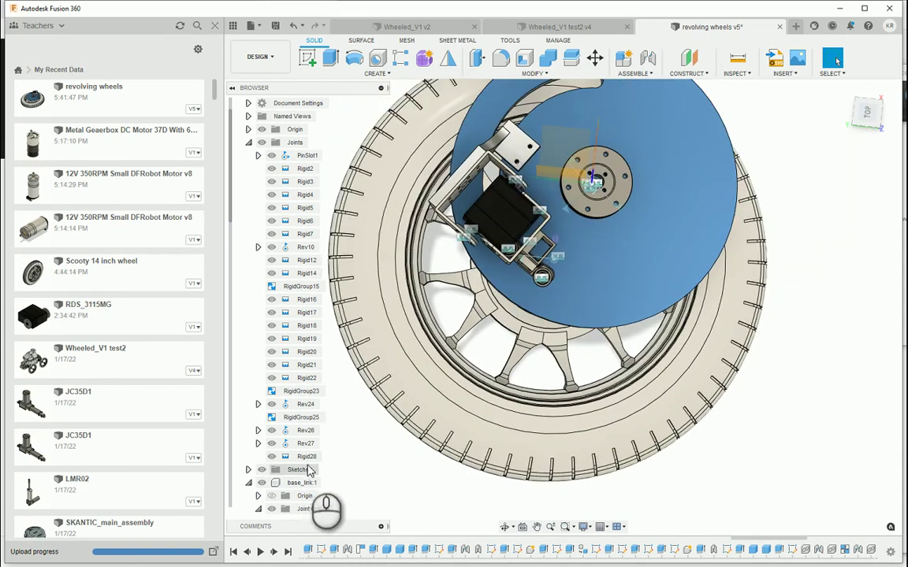
scroll(306, 467, up, 1)
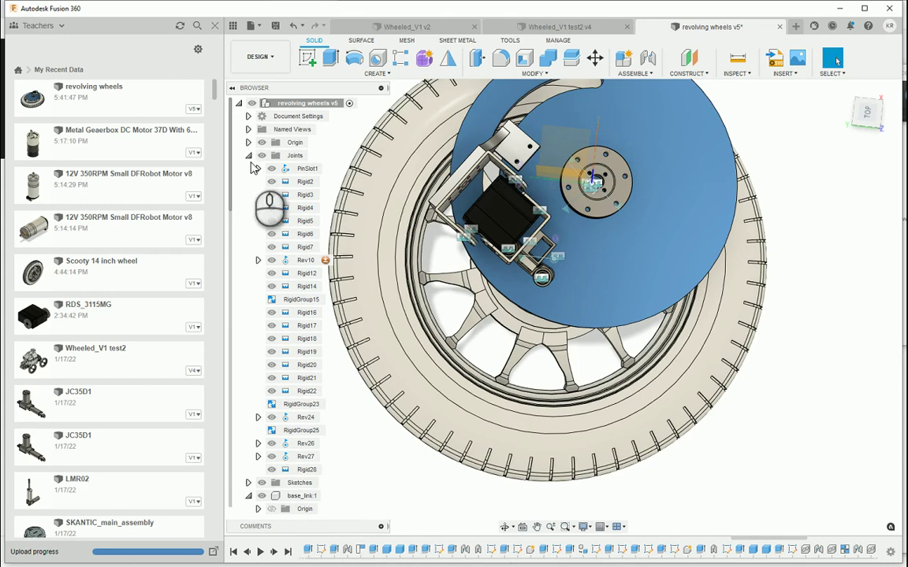
- Collapse the joints list, then temporarily hide the base_link component to inspect the parts beneath it and show it again
click(249, 156)
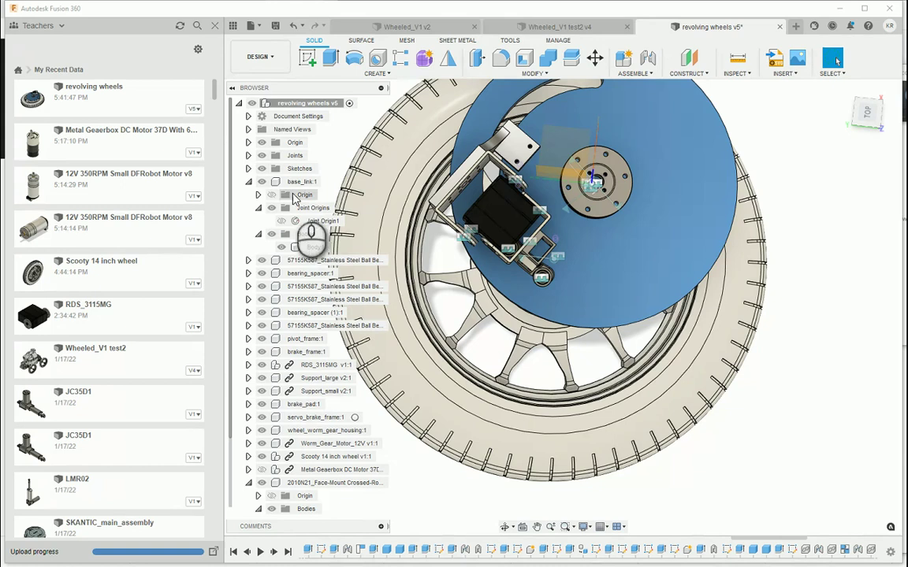
click(262, 182)
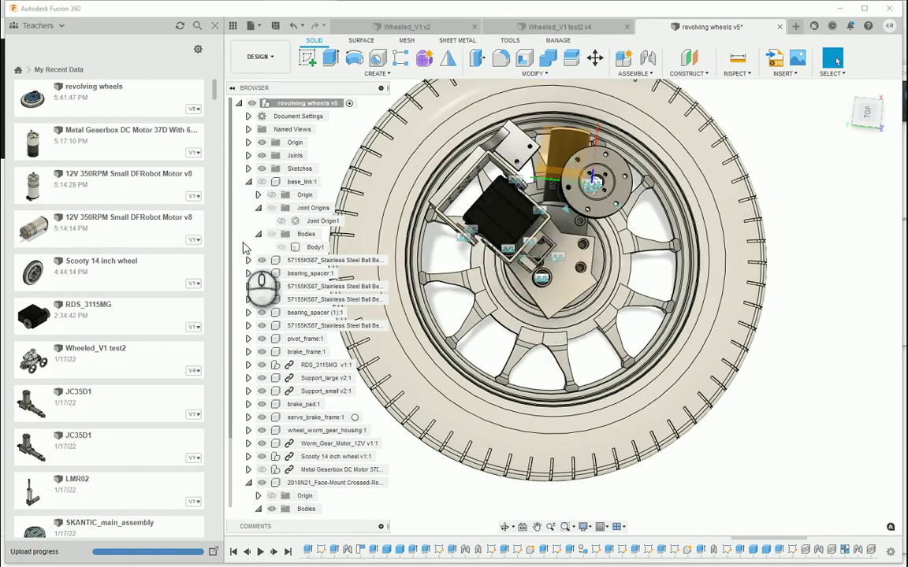
click(261, 182)
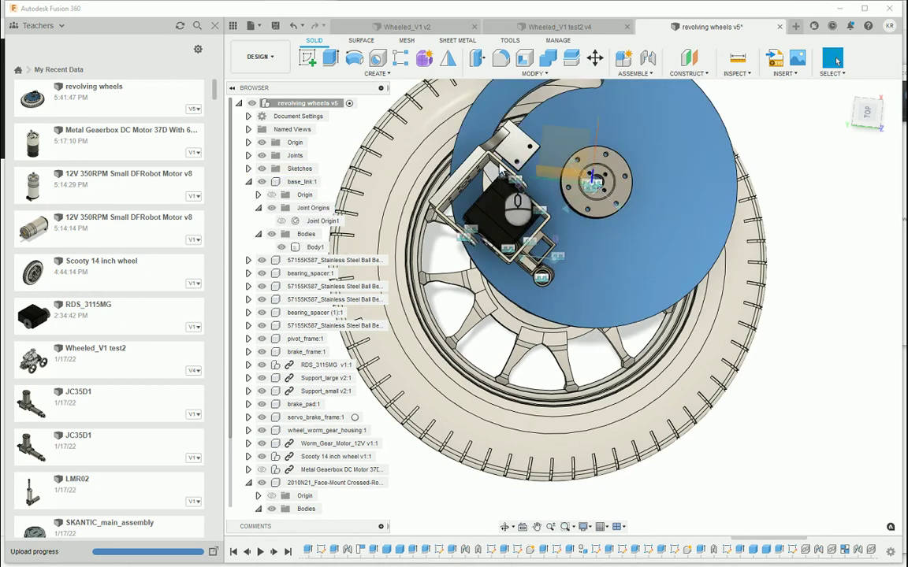
- Examine the base plate's curved slot, the servo brake and the worm gear motor from above and from the side
key(Escape)
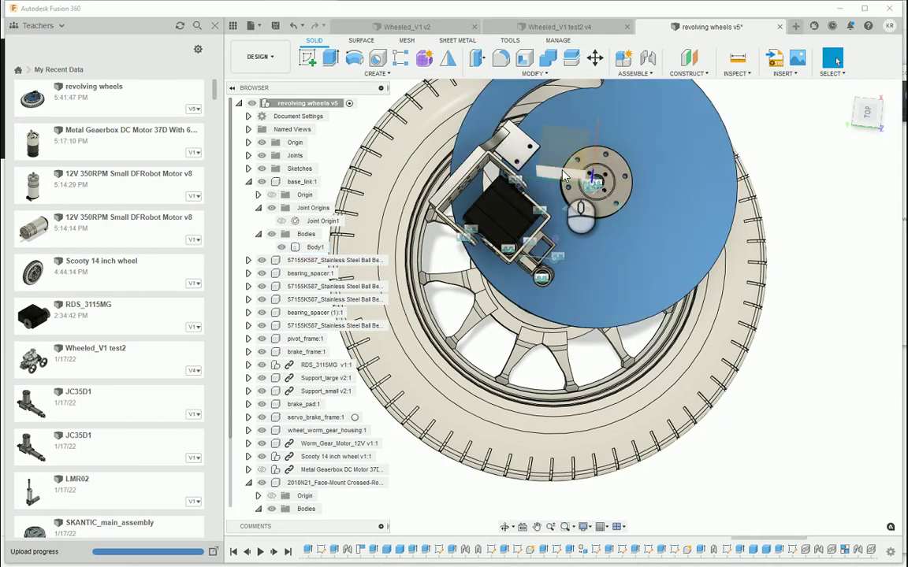
click(544, 183)
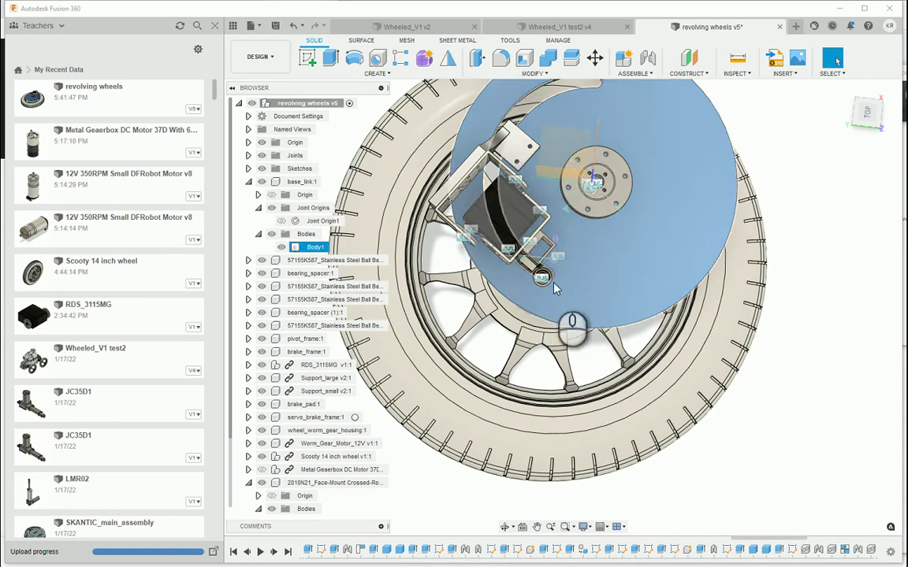
key(Escape)
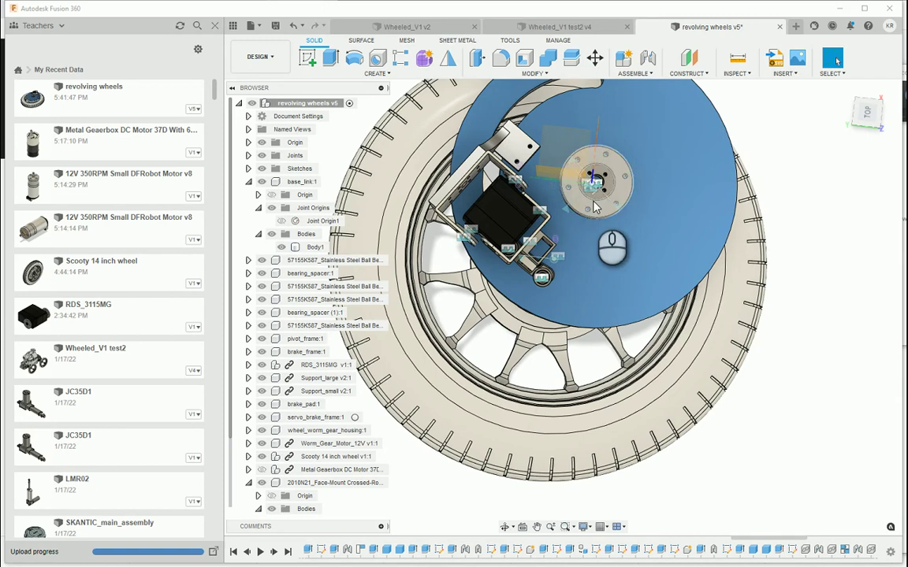
click(589, 175)
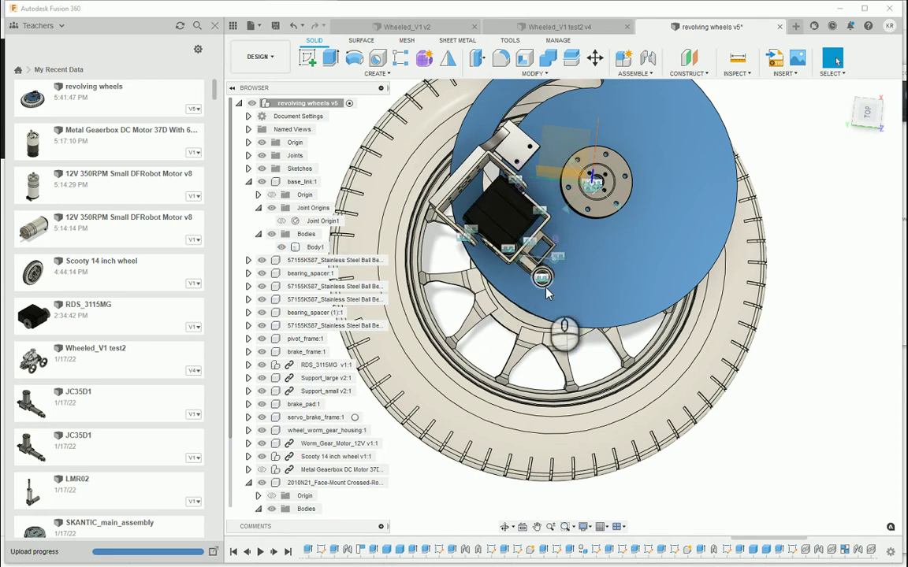
shift+middle_drag(547, 293, 578, 245)
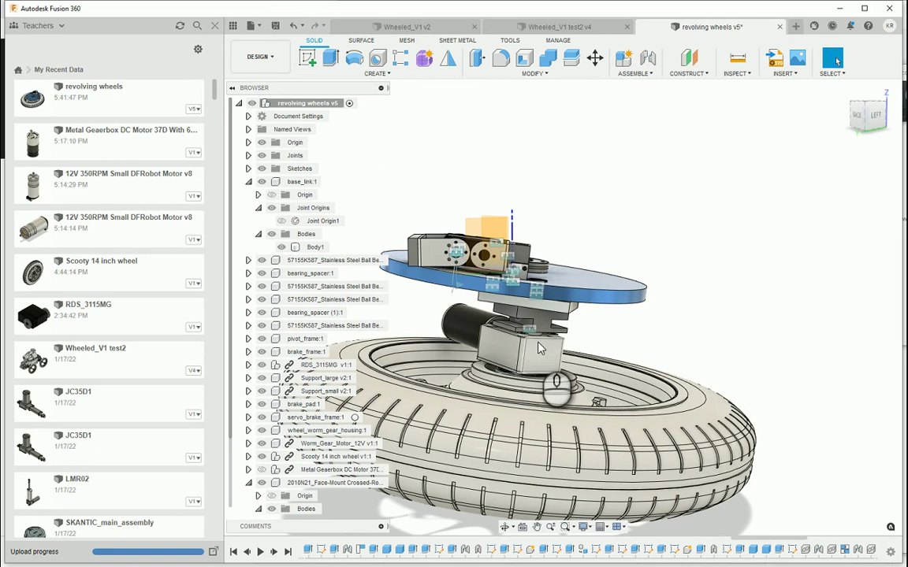
shift+middle_drag(577, 281, 562, 352)
key(Escape)
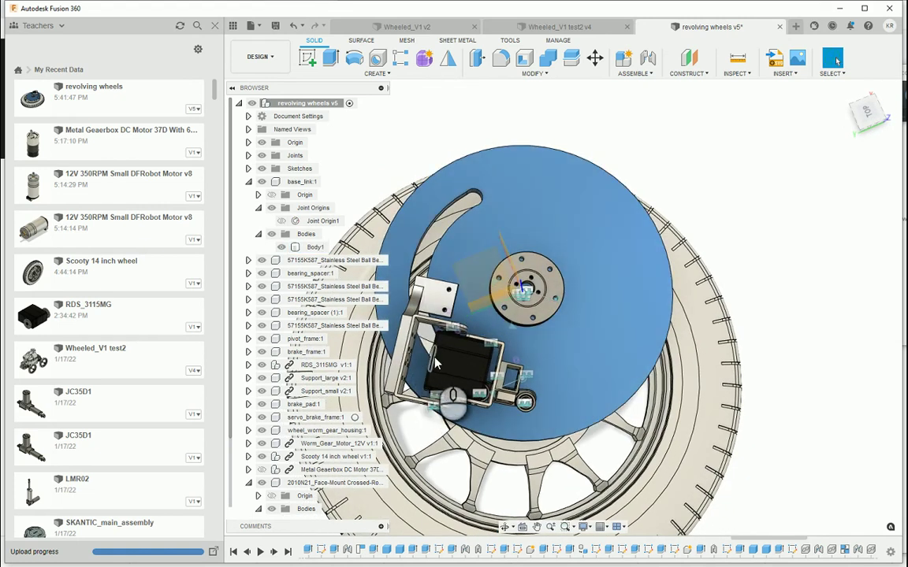
click(497, 343)
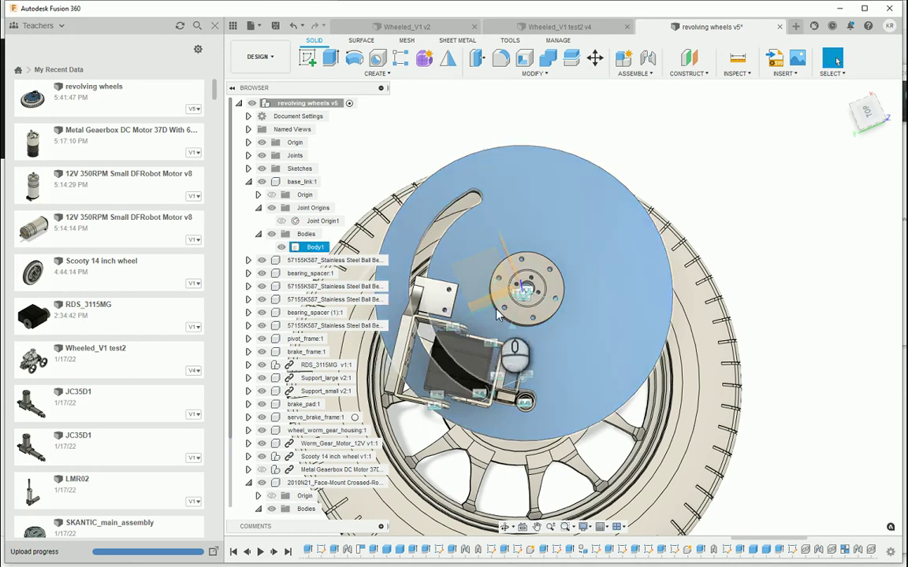
click(549, 376)
click(468, 304)
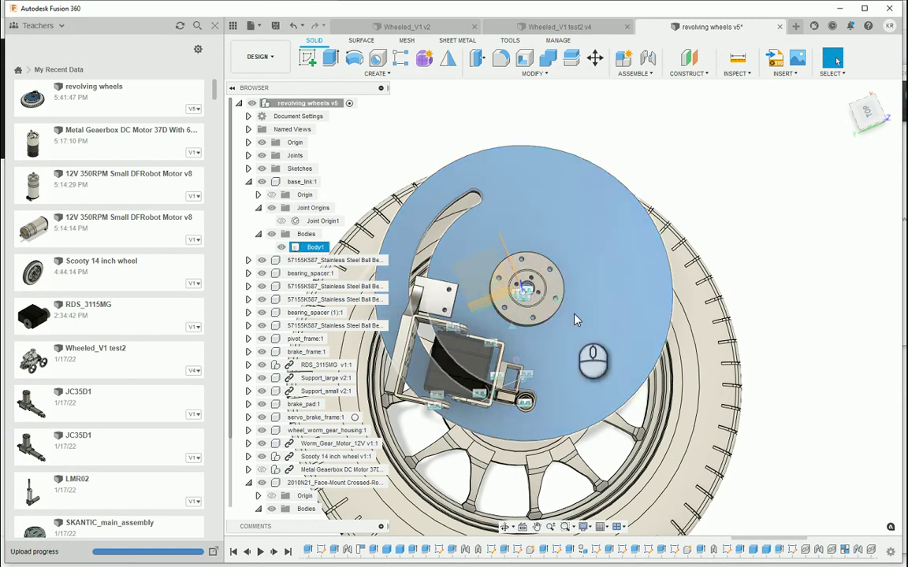
scroll(662, 473, down, 3)
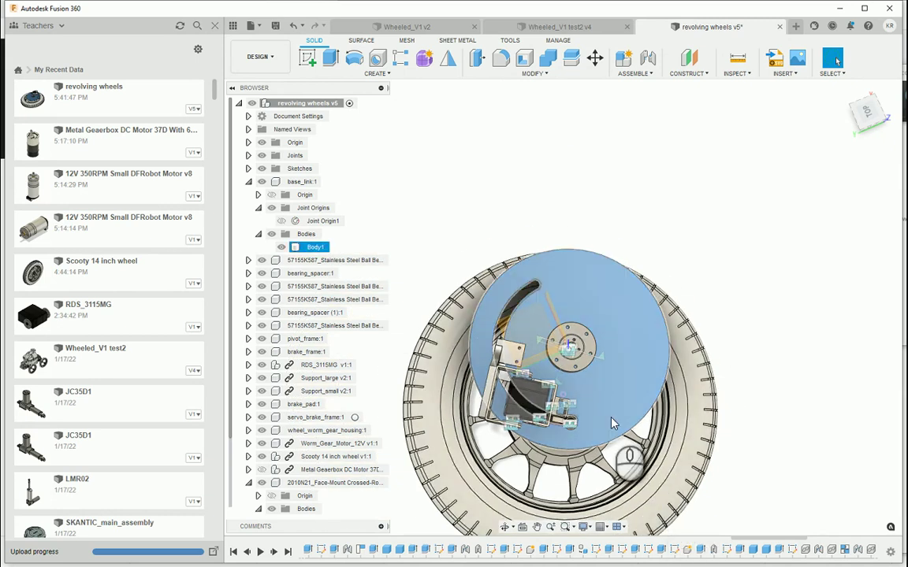
click(542, 337)
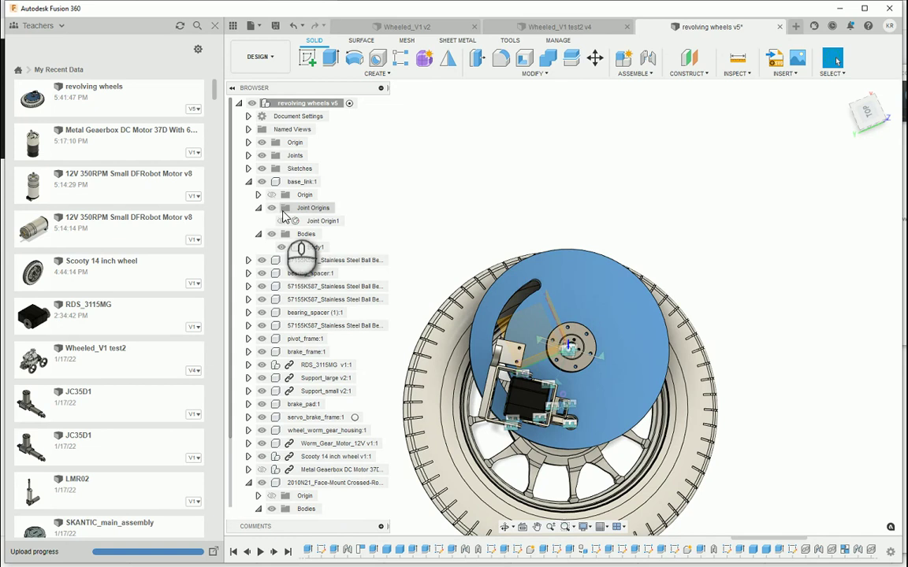
- Drive the PinSlot1 joint's rotation to -35 deg and back to 85 deg to demonstrate the plate's rotation
click(248, 155)
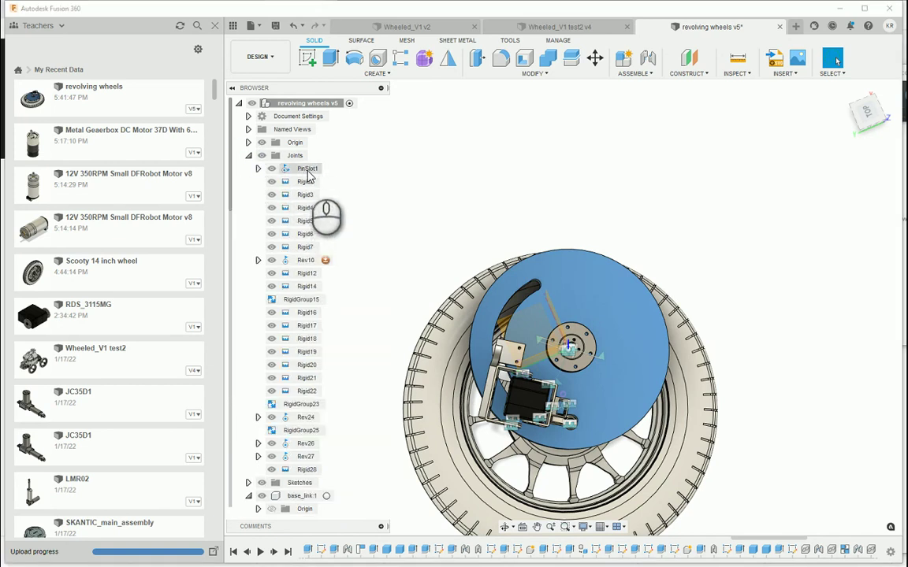
right_click(308, 169)
click(338, 193)
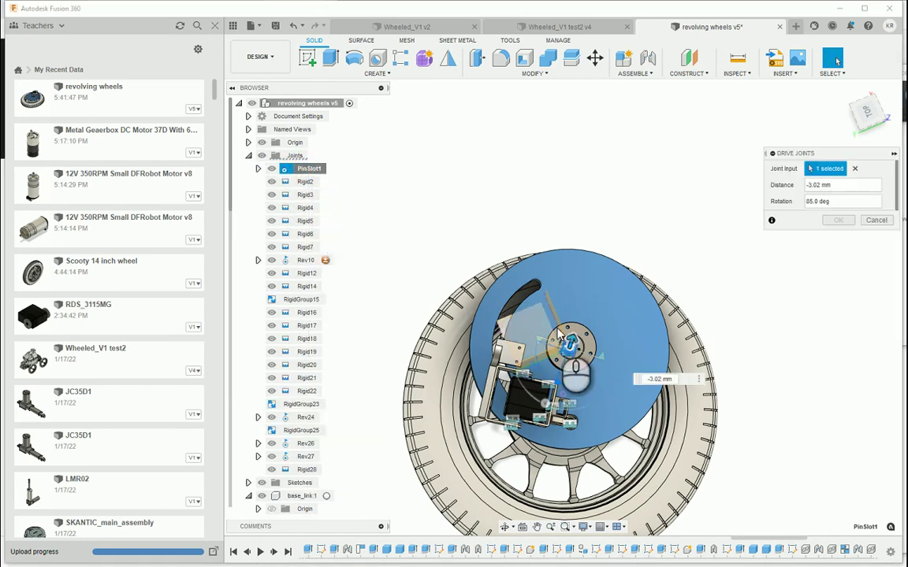
drag(552, 424, 452, 210)
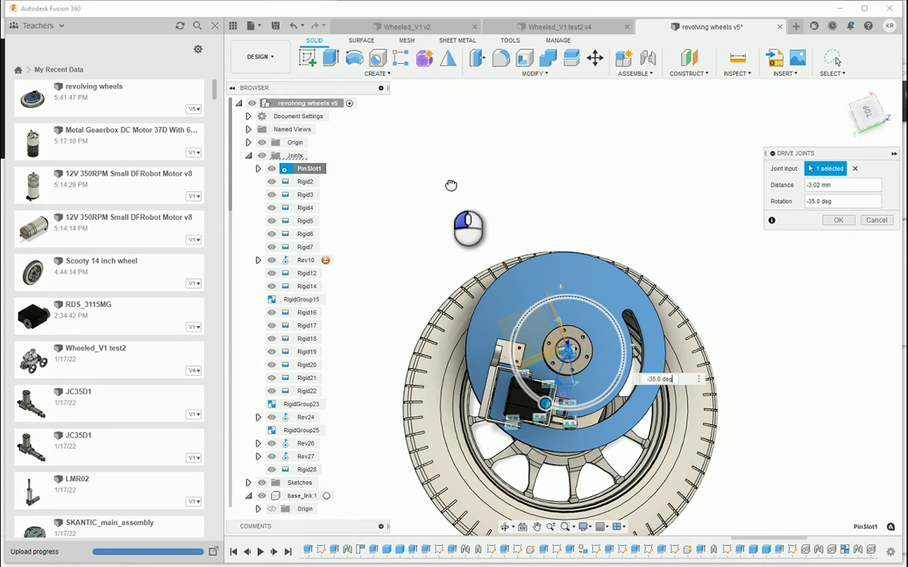
drag(451, 185, 478, 354)
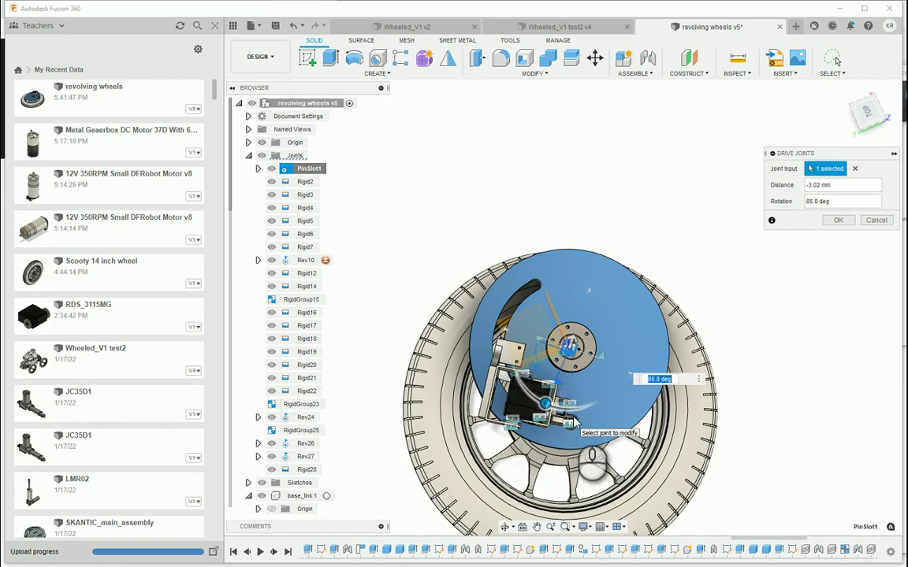
- Drive the Rev10 joint at the servo bracket to a rotation of about -42.7 deg
shift+middle_drag(584, 396, 596, 328)
scroll(562, 363, up, 3)
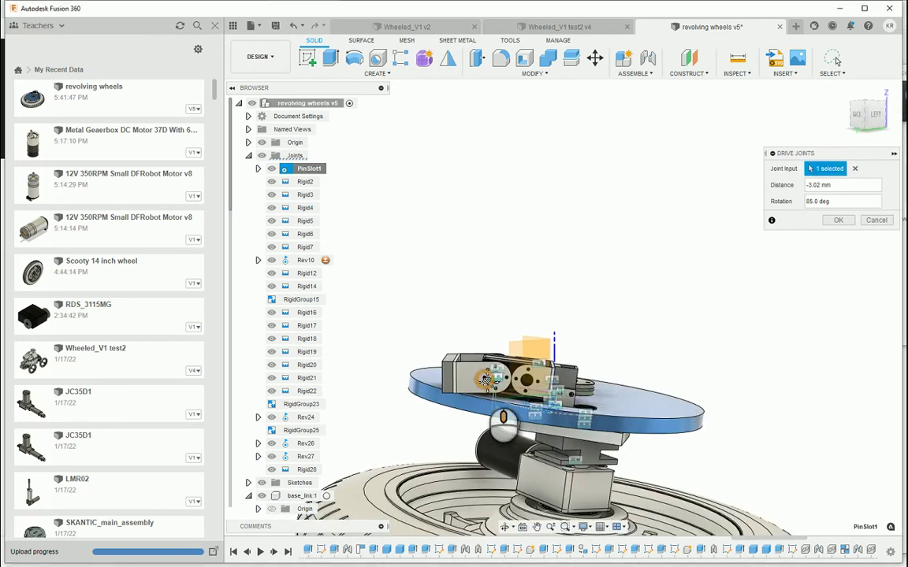
shift+middle_drag(486, 379, 574, 350)
click(705, 394)
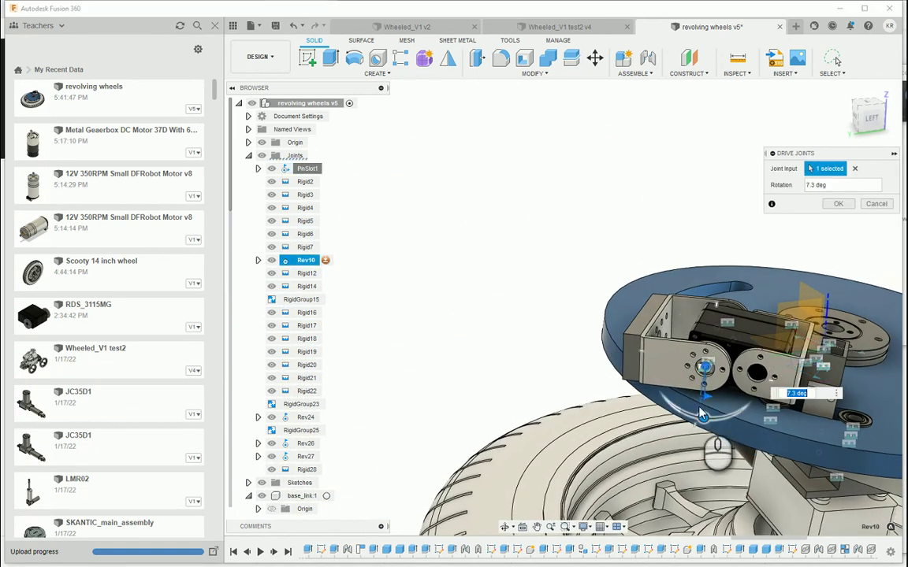
drag(703, 418, 662, 396)
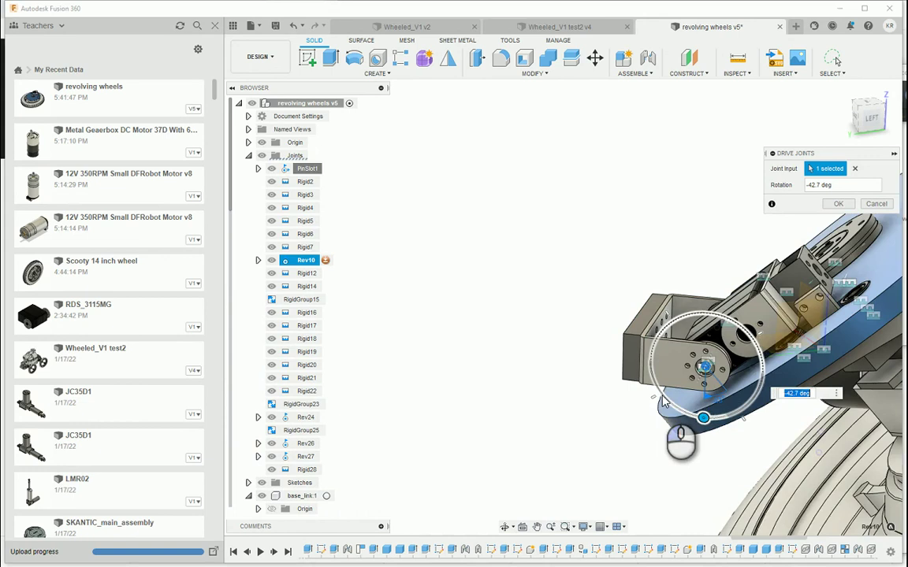
- Examine the tilted servo bracket, base plate and wheel from the side, above and underneath
shift+middle_drag(662, 396, 706, 382)
shift+middle_drag(724, 424, 788, 362)
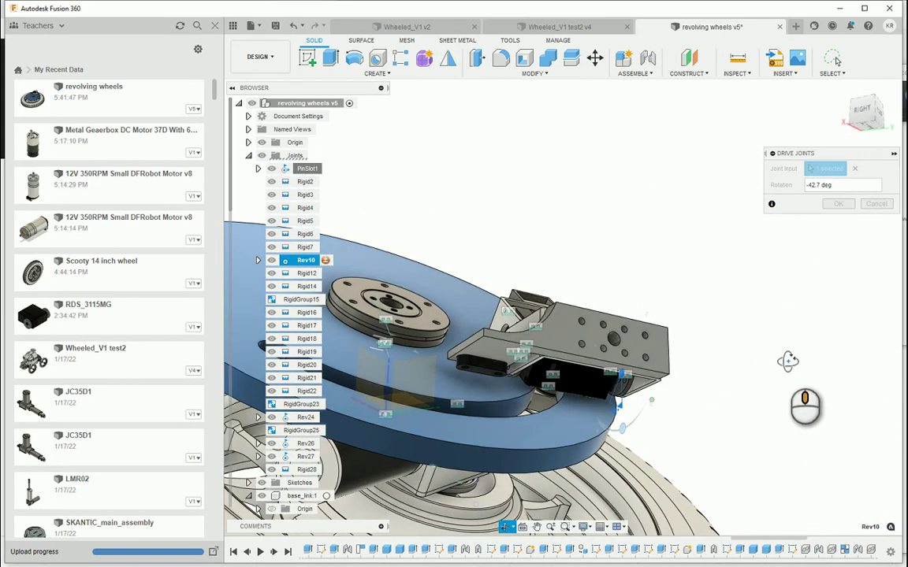
scroll(693, 399, up, 3)
scroll(690, 401, down, 5)
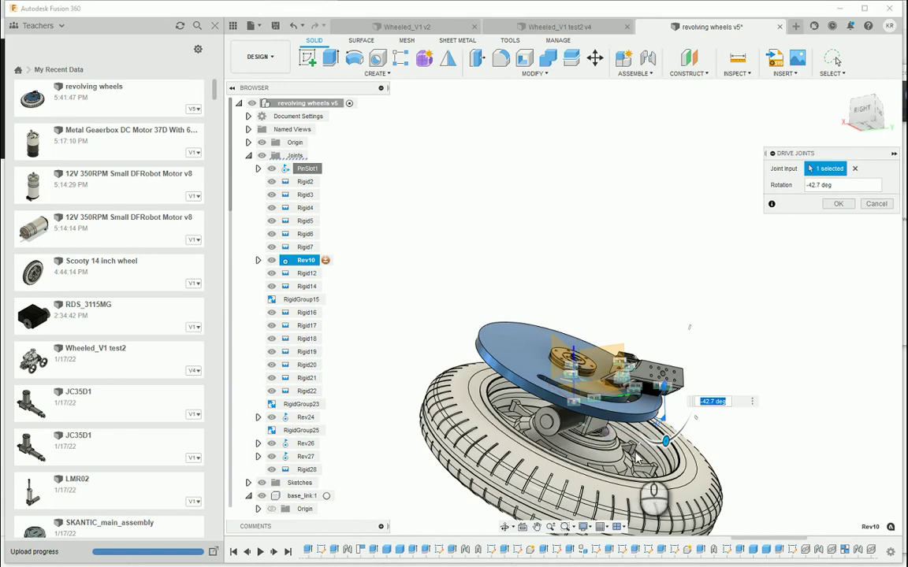
shift+middle_drag(651, 459, 586, 397)
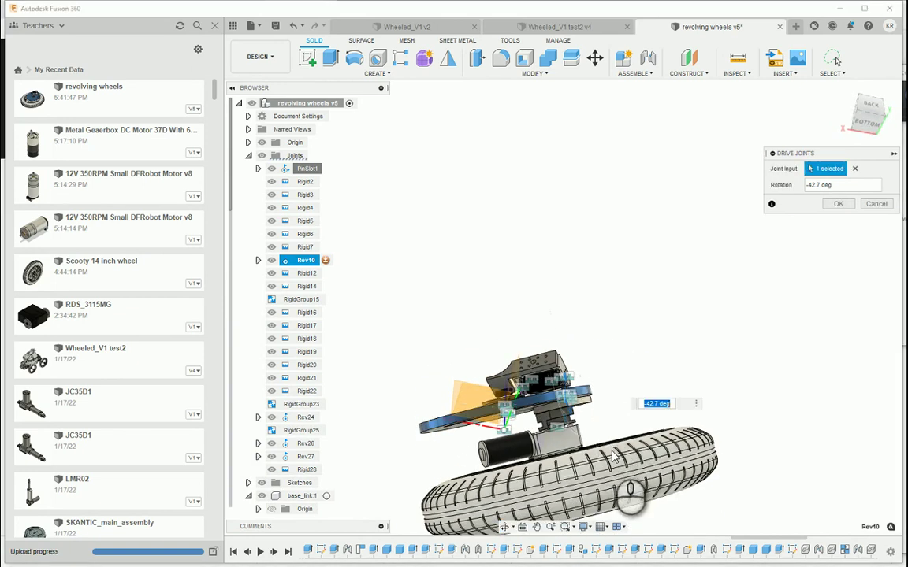
shift+middle_drag(603, 430, 627, 506)
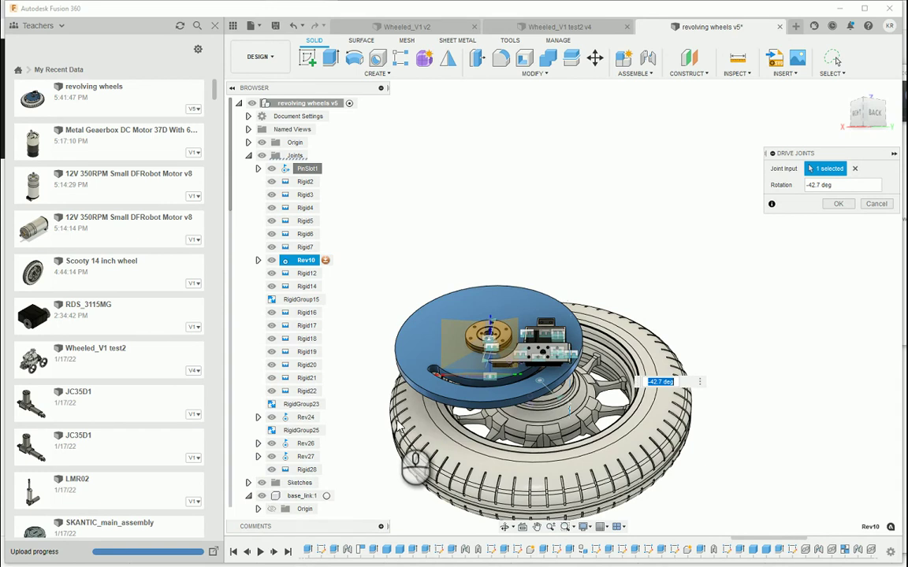
shift+middle_drag(416, 465, 540, 361)
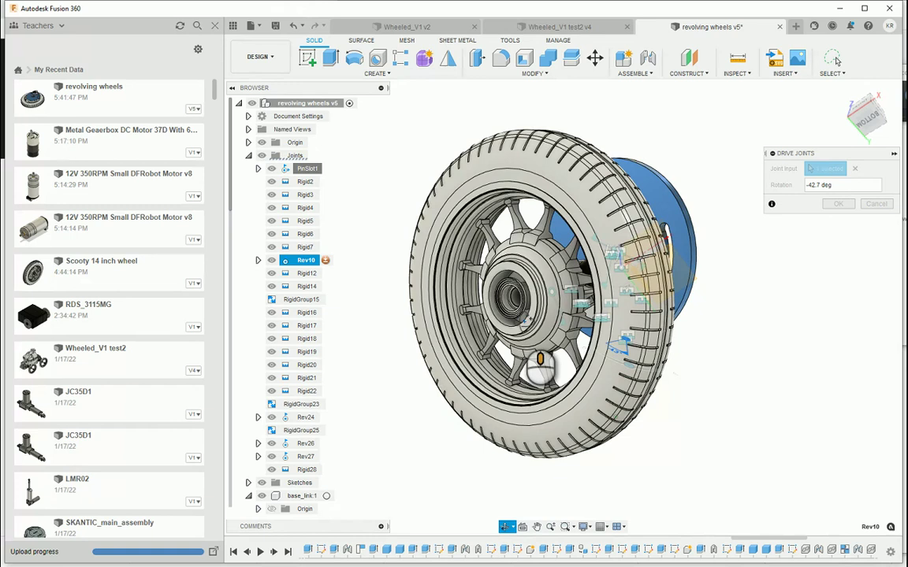
shift+middle_drag(521, 327, 530, 345)
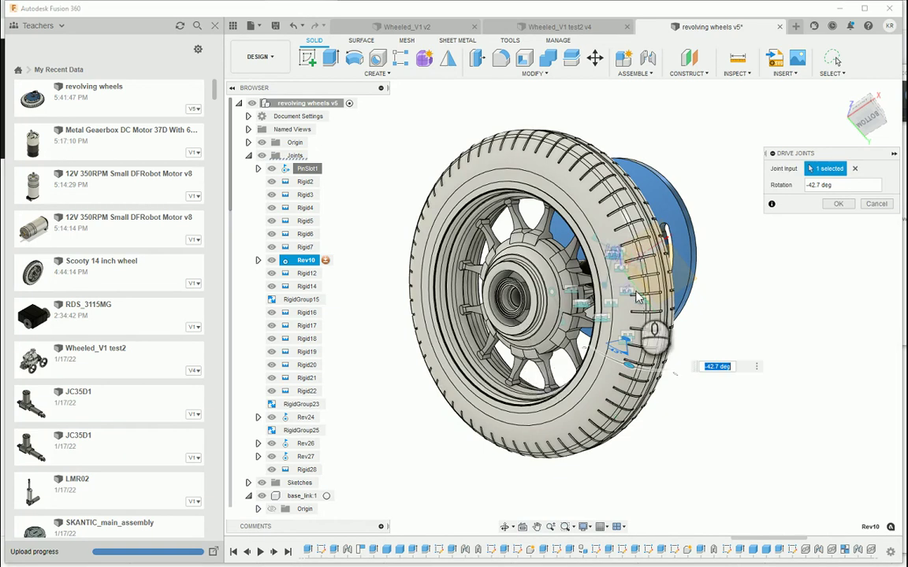